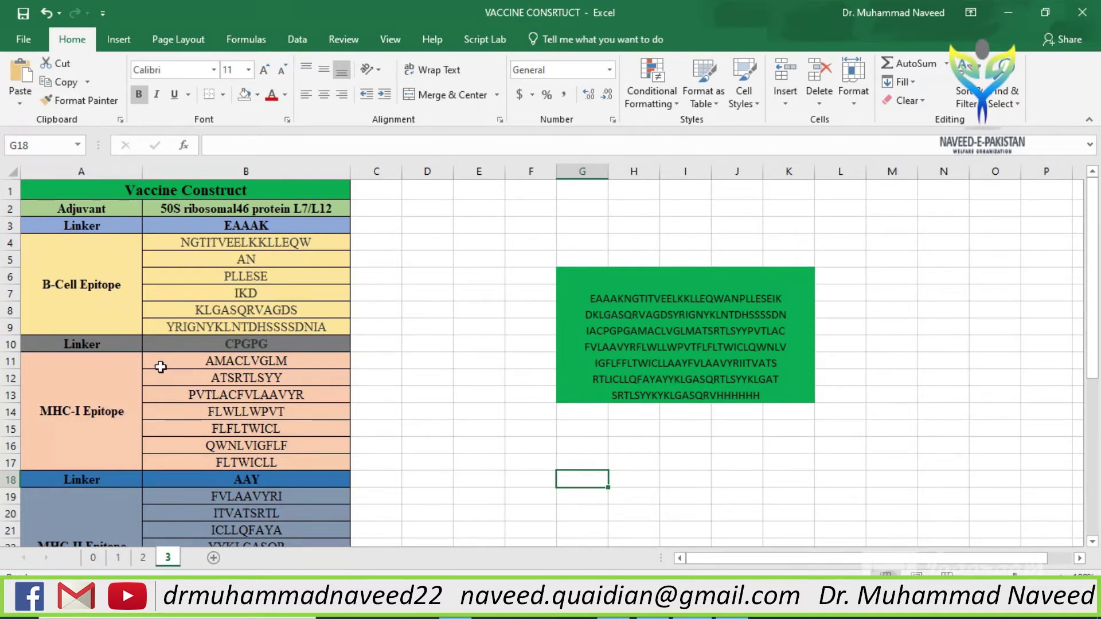
Review the vaccine construct table from the adjuvant and linkers through the B-cell, MHC-I and MHC-II epitopes to the 6X histidine tag.
scroll(159, 370, "down", 1)
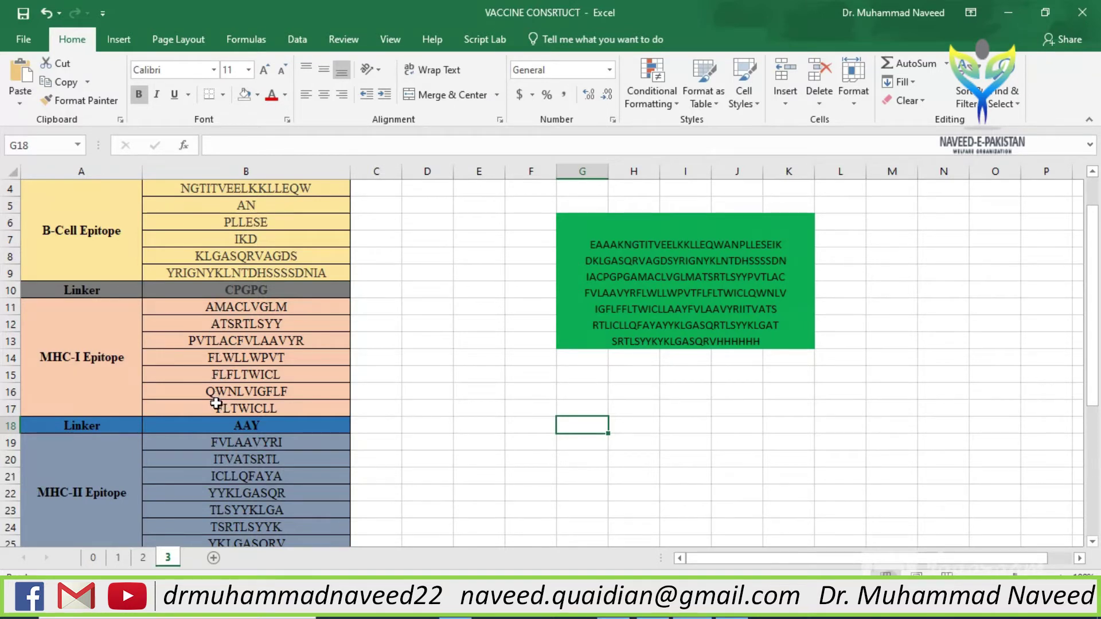
scroll(144, 418, "down", 2)
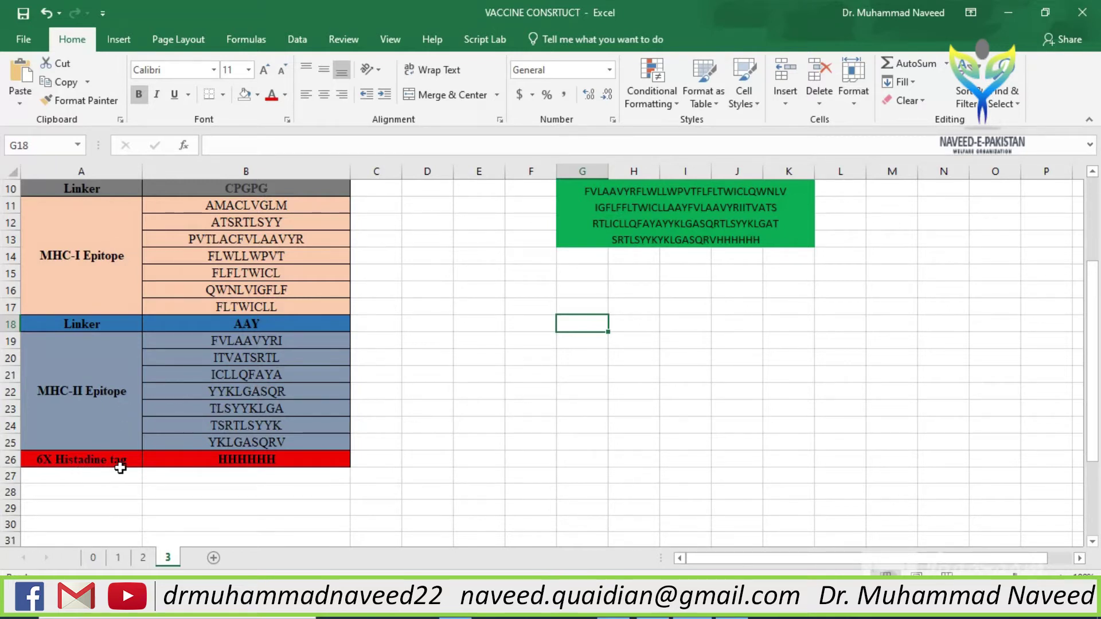
scroll(170, 458, "up", 3)
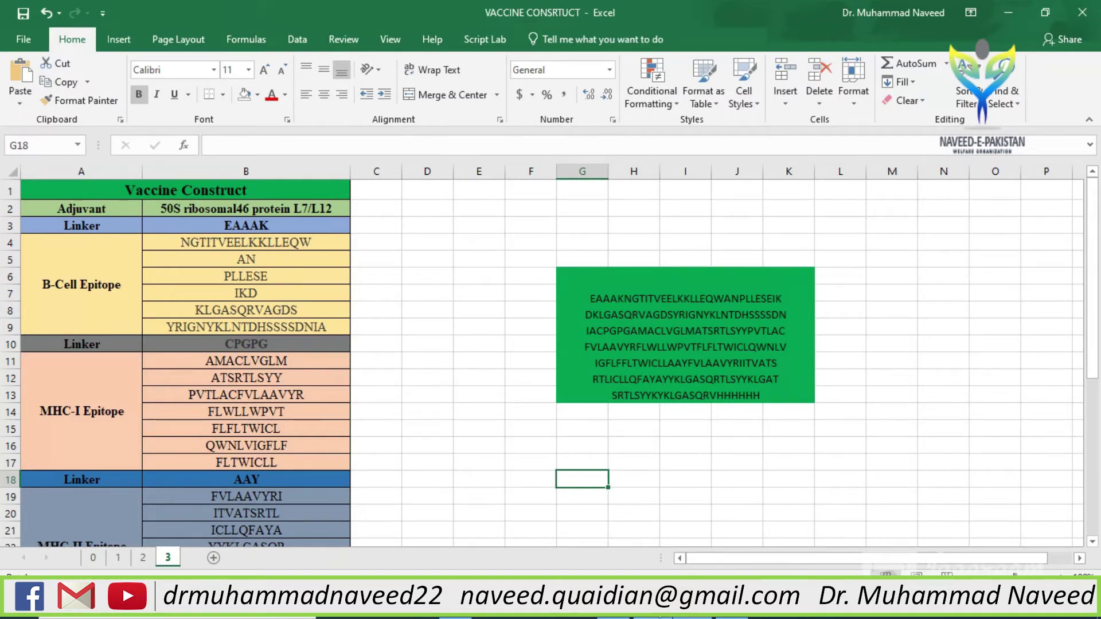
Switch to VaxiJen in the browser, submit the copied vaccine construct sequence with Virus as target organism, and open the antigenicity results.
key("alt+Tab")
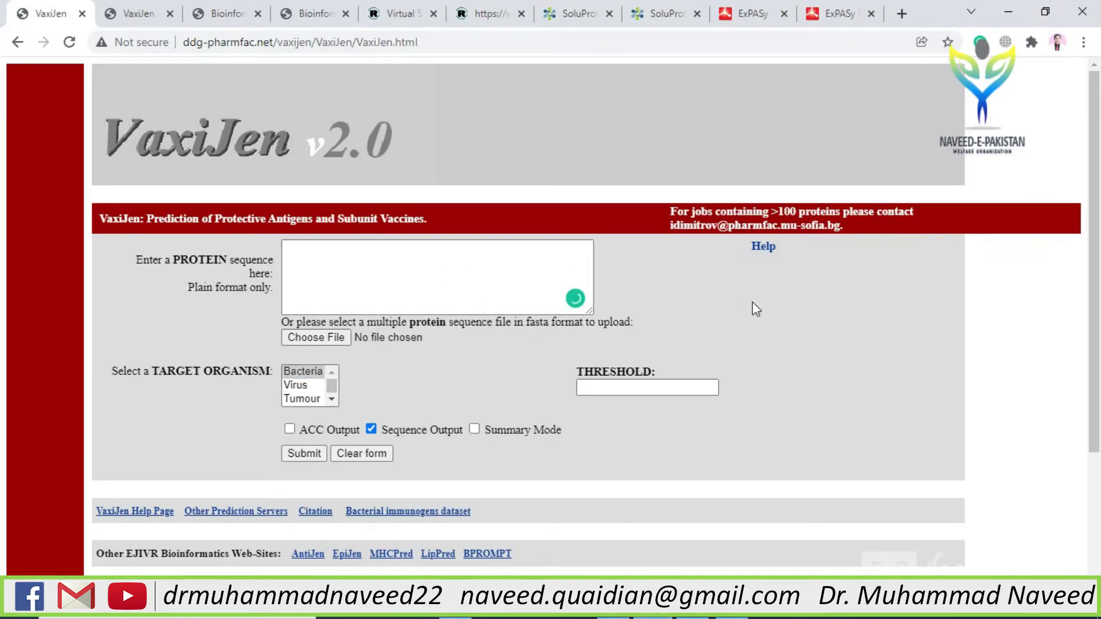
left_click(399, 264)
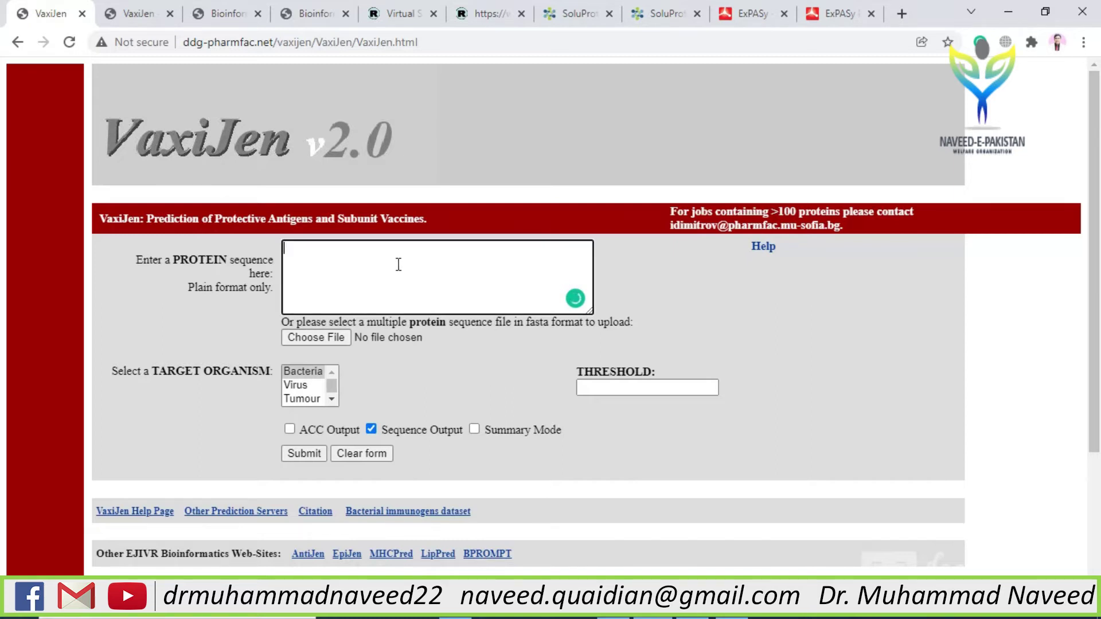
key("ctrl+v")
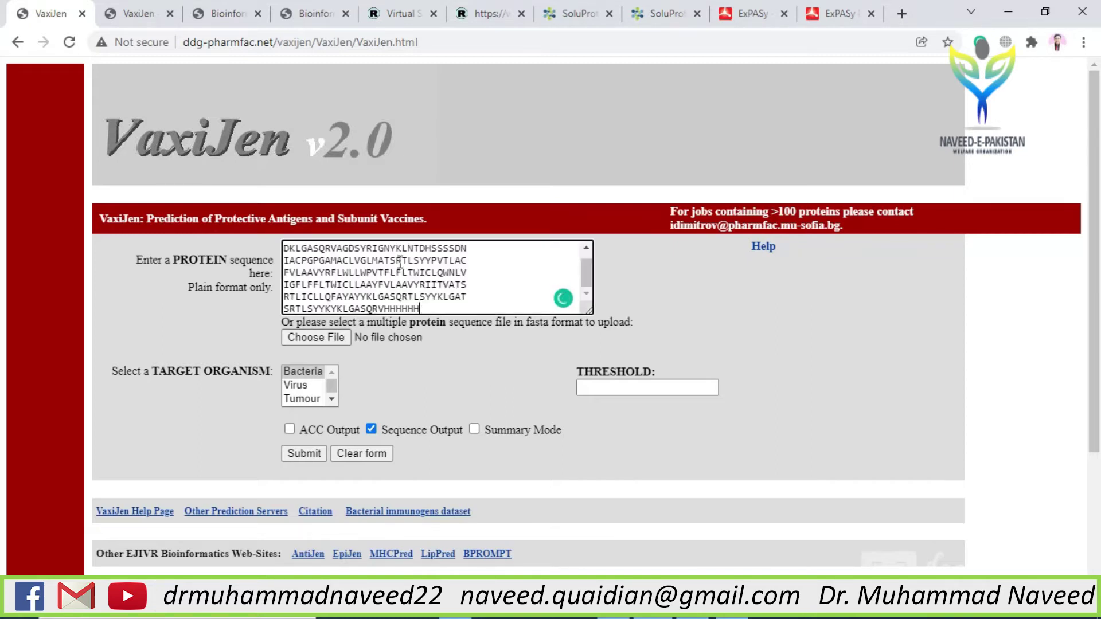
left_click(296, 385)
left_click(304, 453)
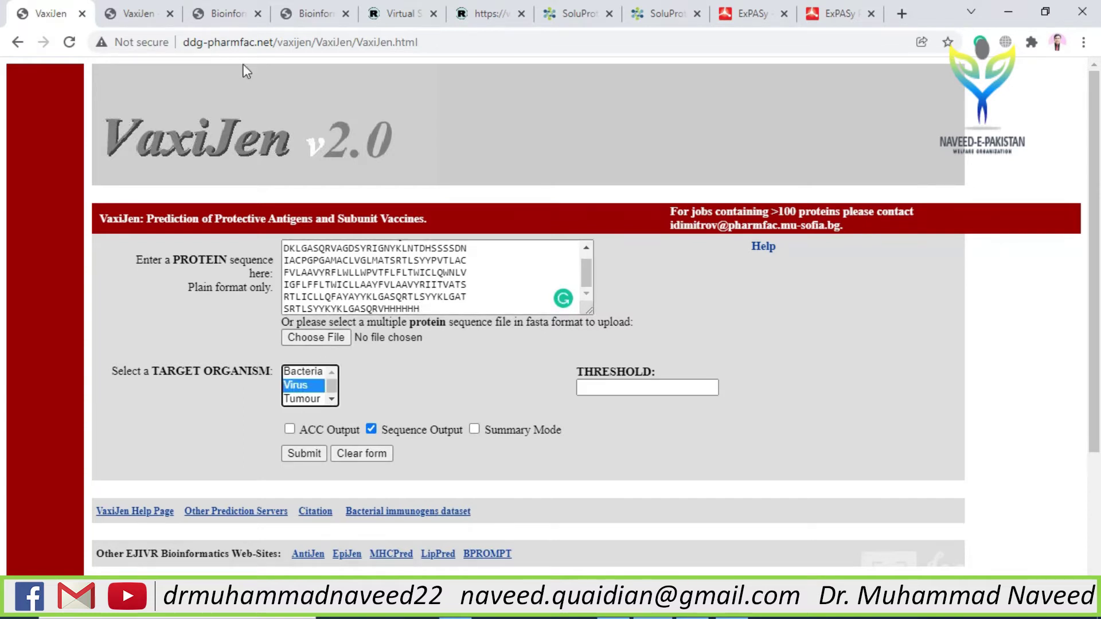
left_click(136, 13)
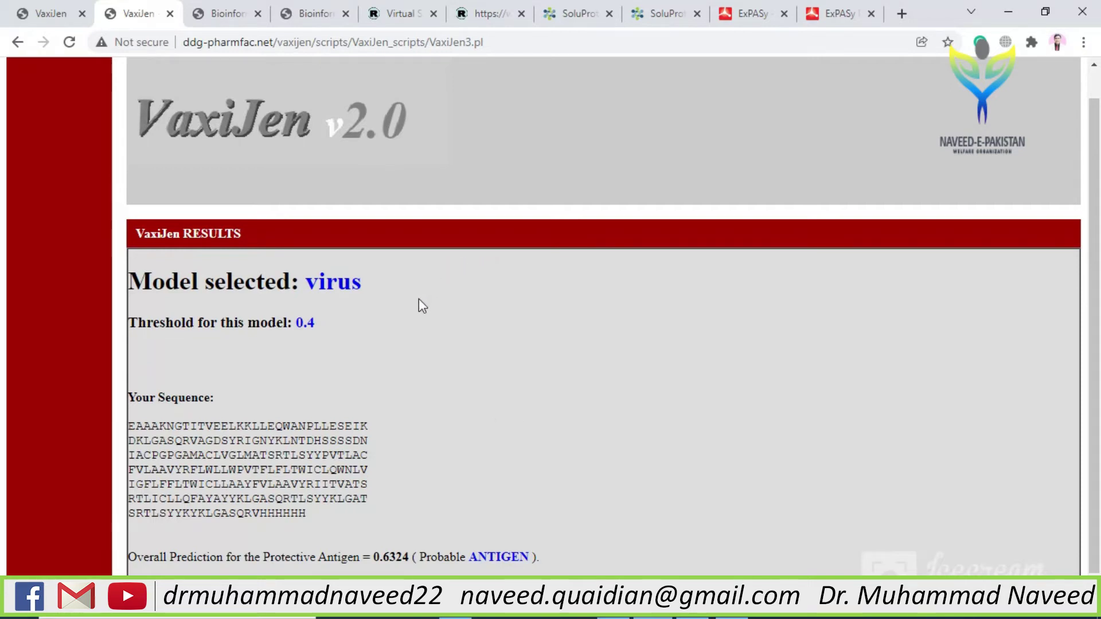
Paste the full vaccine construct sequence into AllerTOP v. 2.0 and get the allergenicity prediction.
left_click(223, 17)
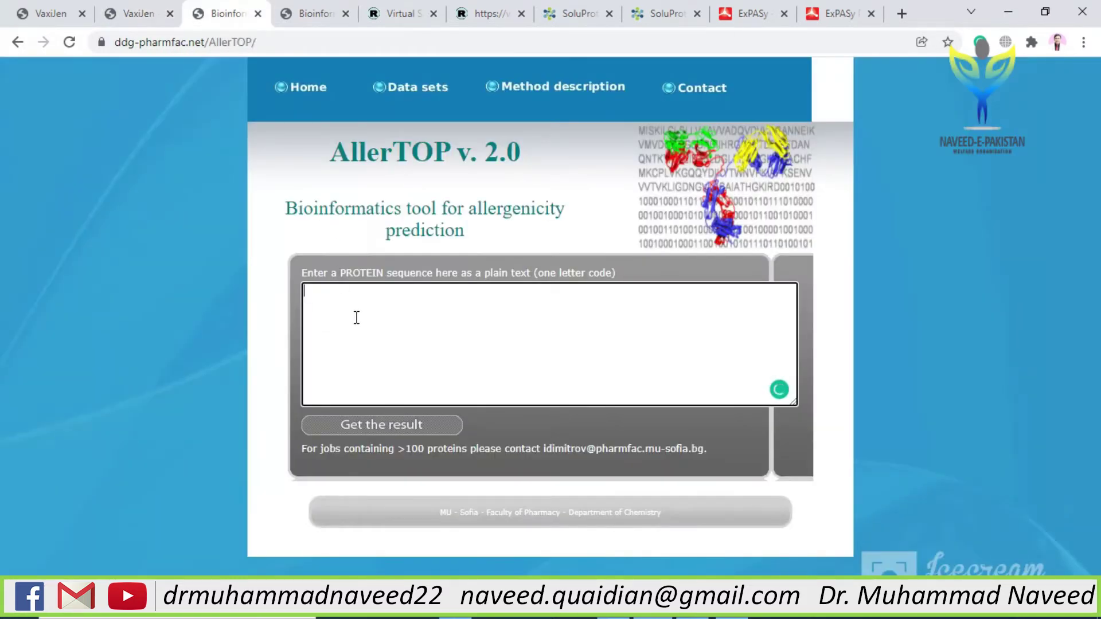
type("EAAAKNGTITVEELKKLLEQWANPLLESEIK DKLGASQRVAGDSYRIGNYKLNTDHSSSSDN IACPGPGAMACLVGLMATSRTLSYYPVTLAC FVLAAVYRFLWLLWPVTFLFLTWICLQWNLV IGFLFFLTWICLLAAYFVLAAVYRIITVATS RTLICLLQFAYAYYKLGASQRTLSYYKLGAT SRTLSYYKYKLGASQRVHHHHHH")
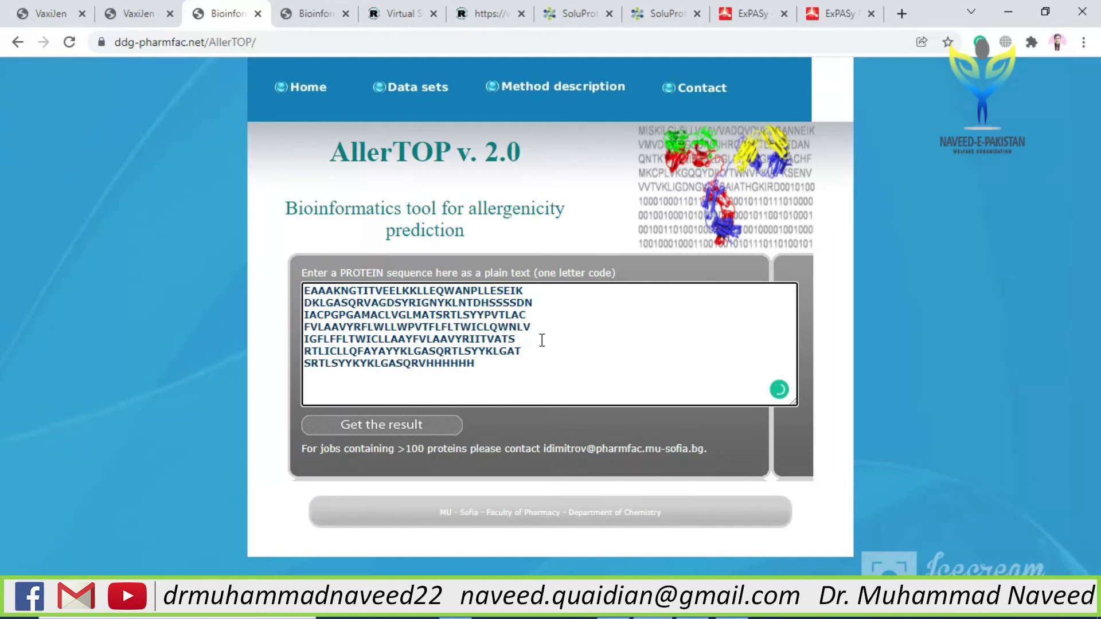
key("ctrl+z")
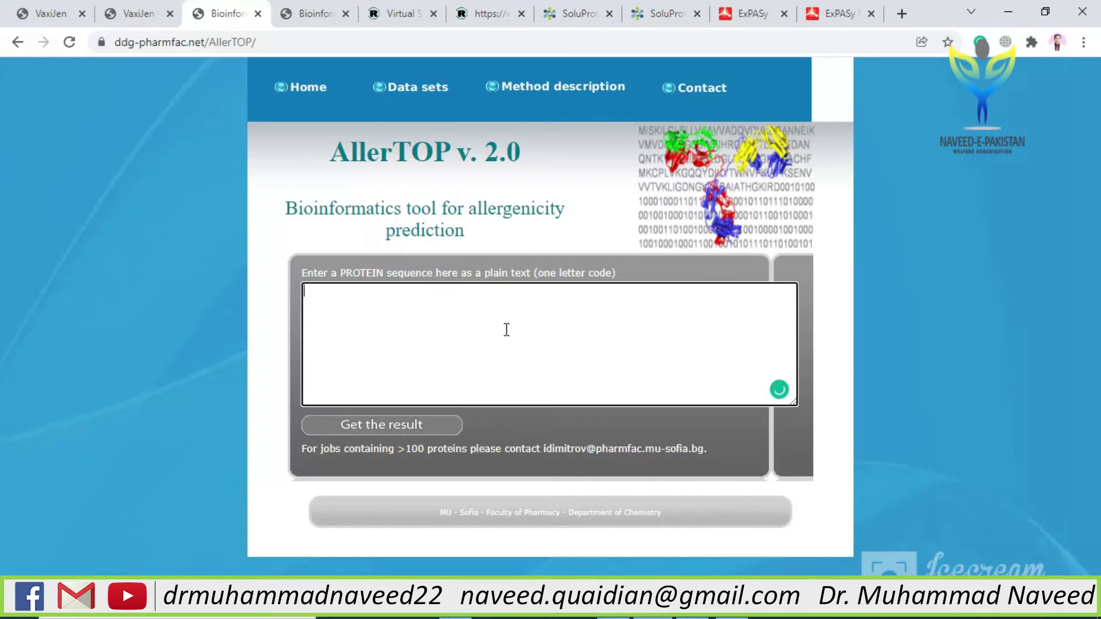
type("EAAAKNGTITVEELKKLLEQWANPLLESEIK DKLGASQRVAGDSYRIGNYKLNTDHSSSSDN IACPGPGAMACLVGLMATSRTLSYYPVTLAC FVLAAVYRFLWLLWPVTFLFLTWICLQWNLV IGFLFFLTWICLLAAYFVLAAVYRIITVATS RTLICLLQFAYAYYKLGASQRTLSYYKLGAT SRTLSYYKYKLGASQRVHHHHHH")
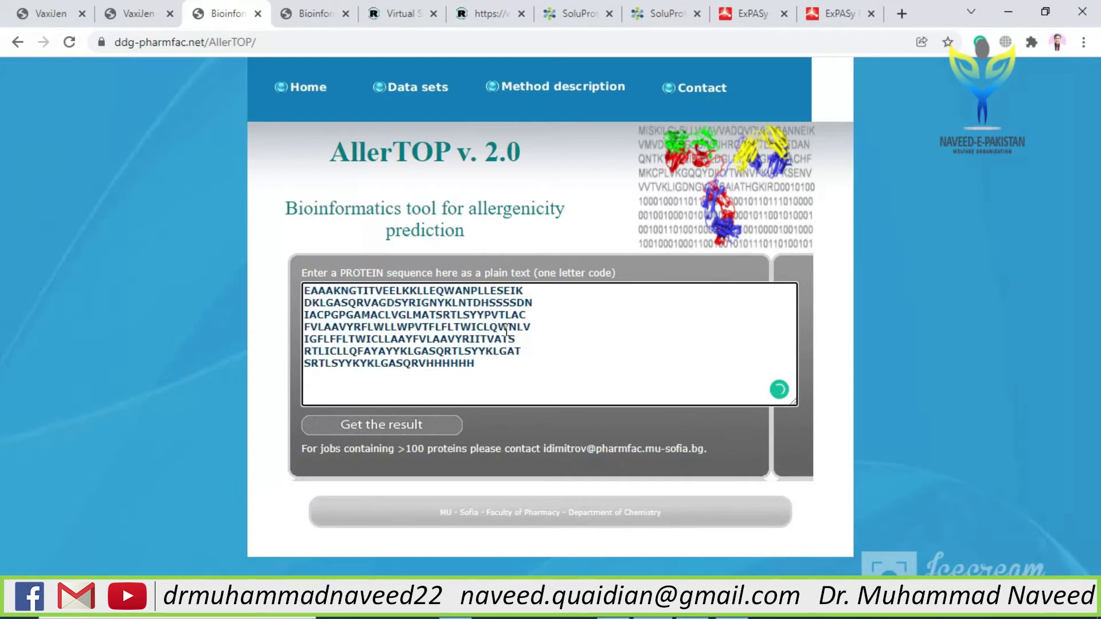
left_click(393, 427)
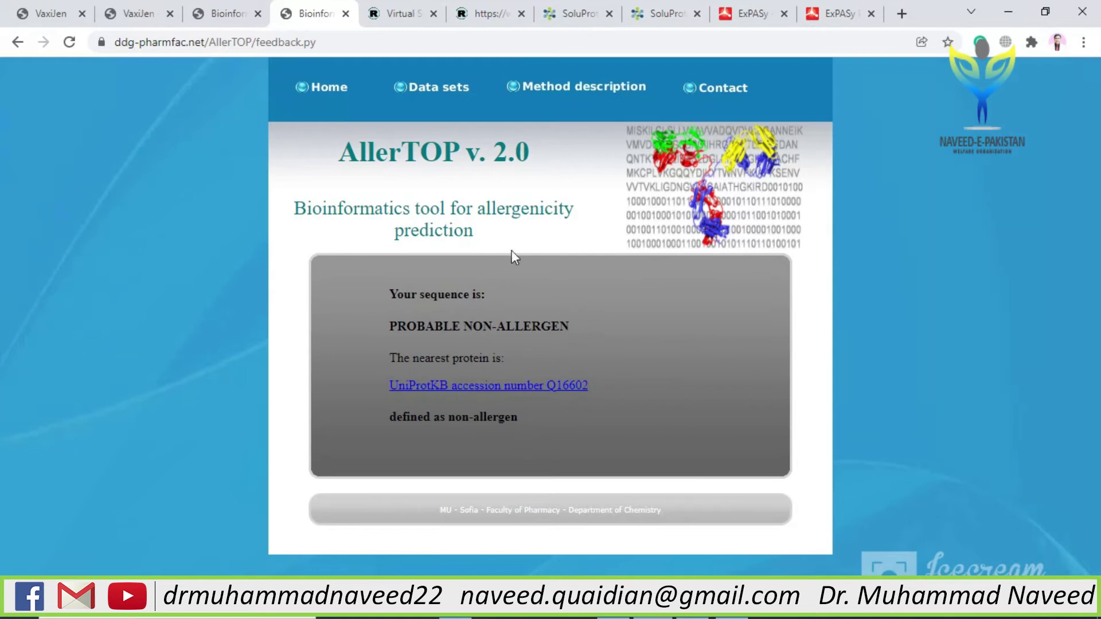
Review the ToxinPred batch submission form, including its peptide list, SVM method, threshold and physicochemical property options.
left_click(395, 13)
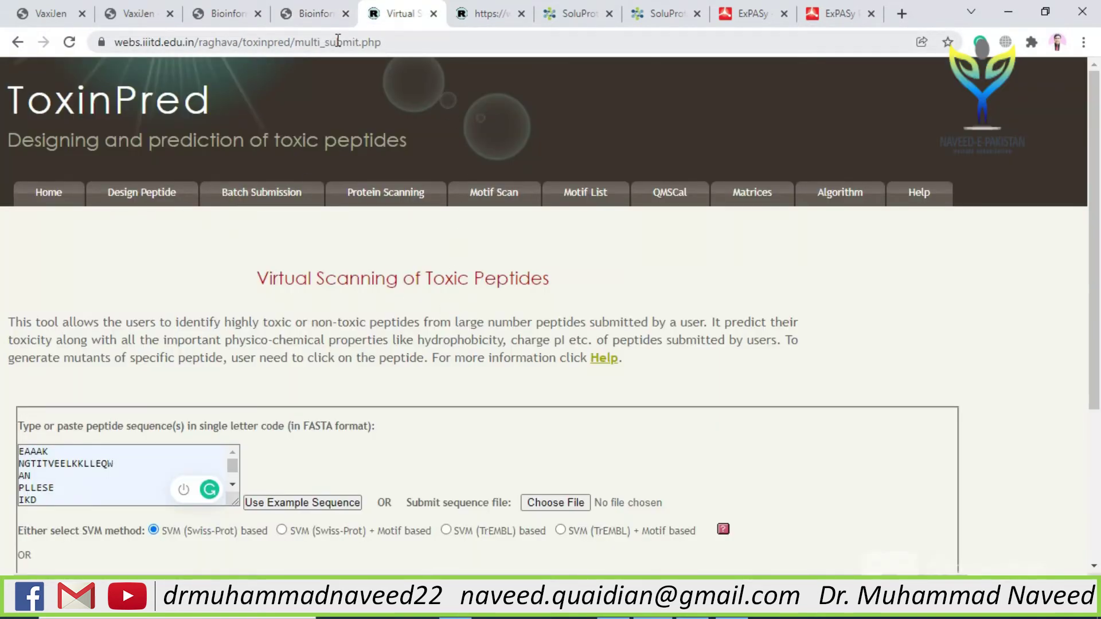
scroll(532, 318, "down", 1)
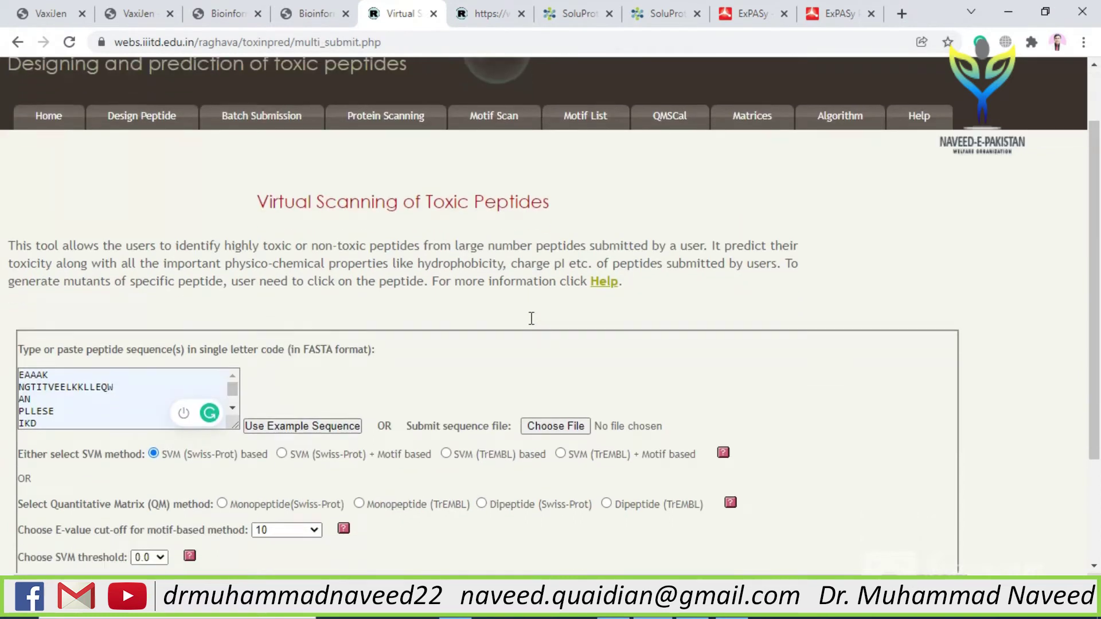
scroll(532, 319, "down", 1)
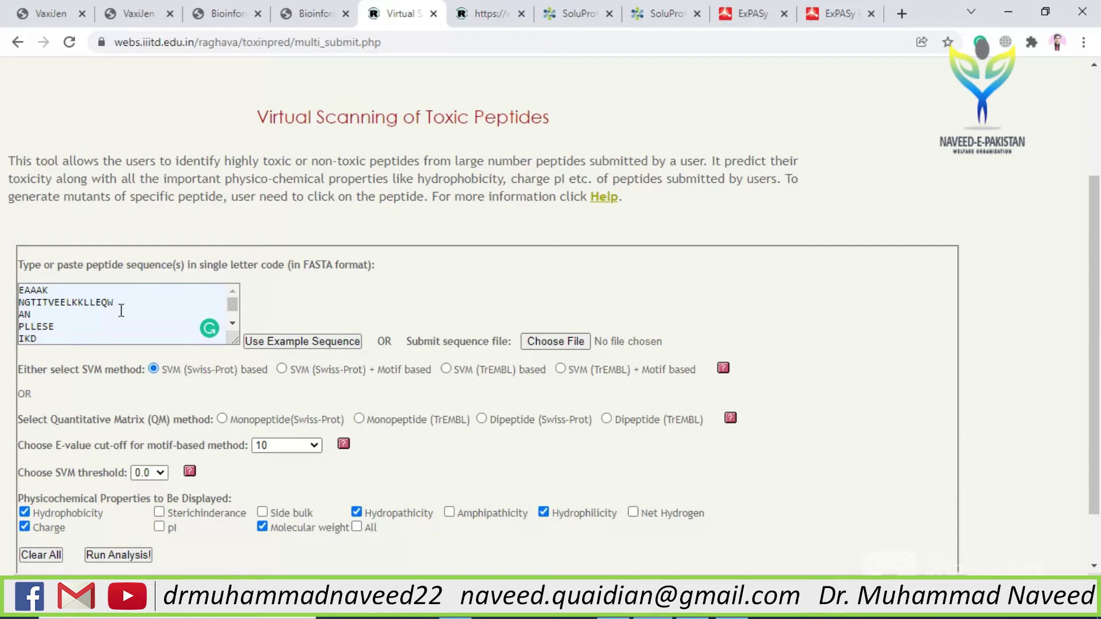
left_click(79, 325)
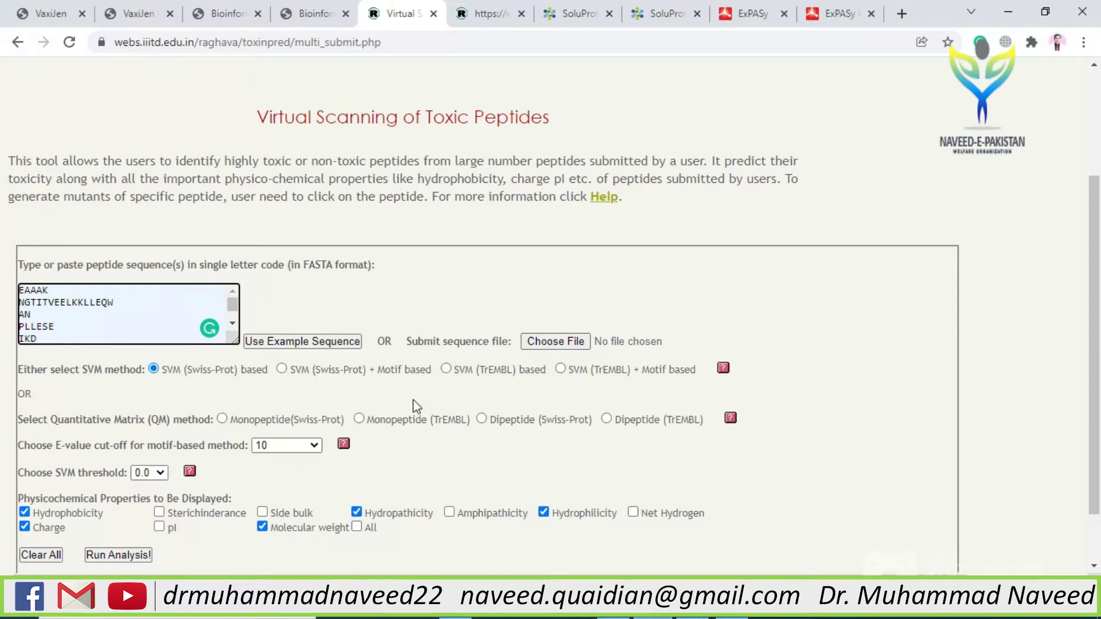
scroll(413, 401, "down", 1)
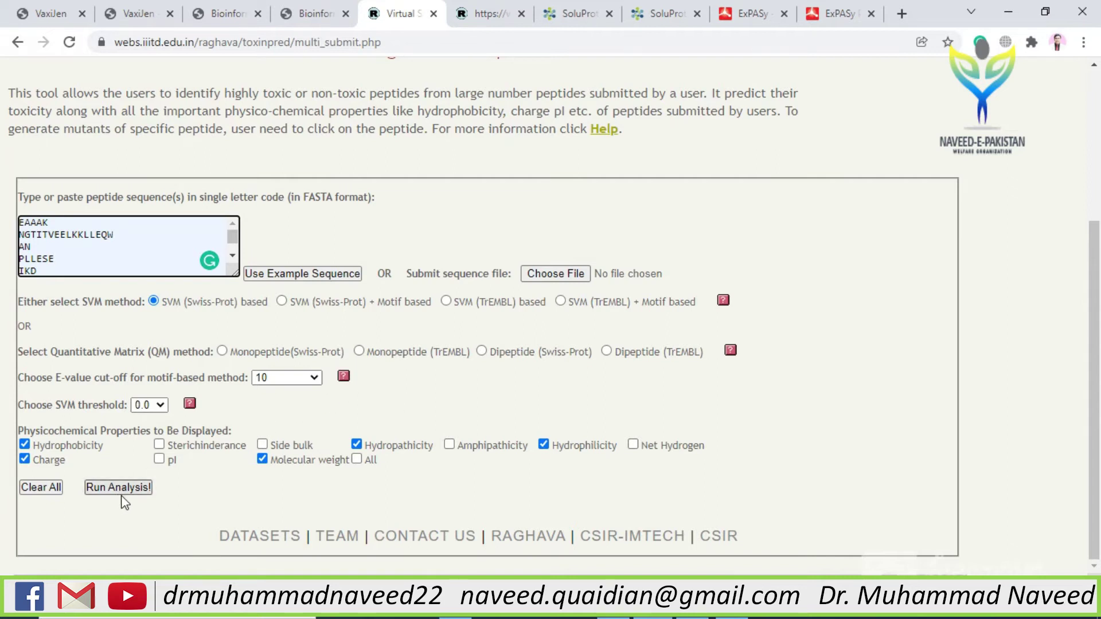
scroll(356, 414, "up", 4)
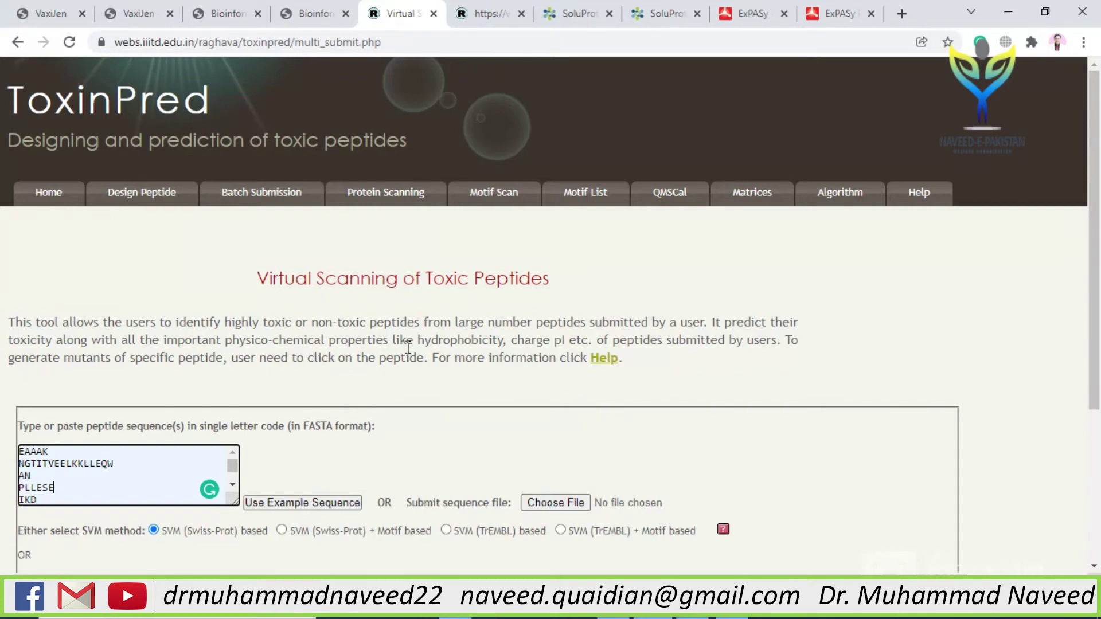
Open the ToxinPred results and examine the toxicity prediction of every query peptide from EAAAK to HHHHHH.
left_click(475, 16)
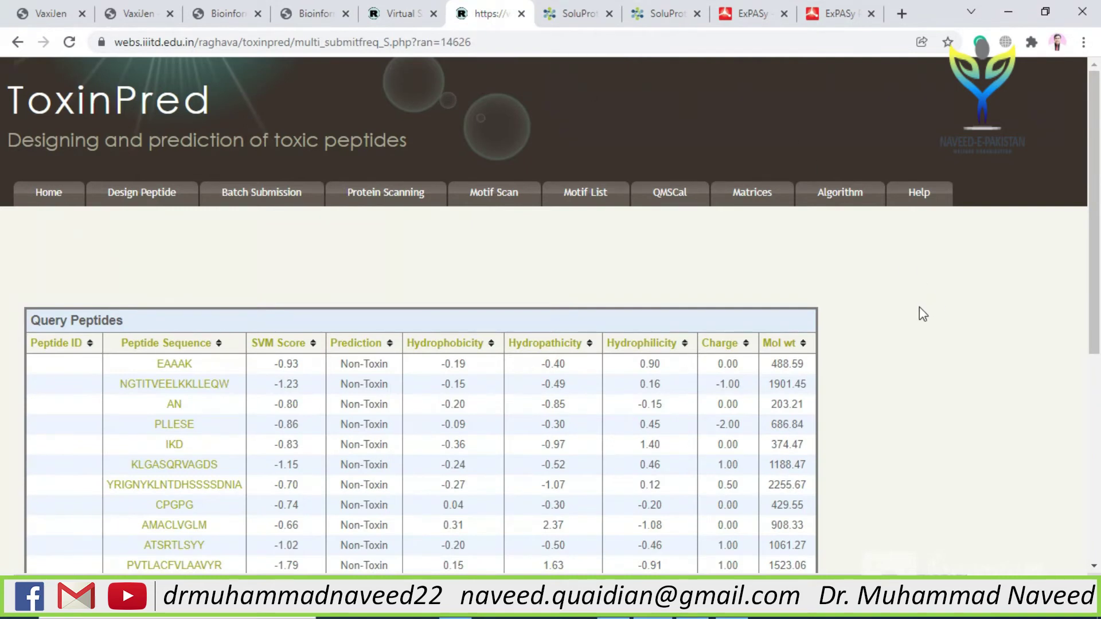
scroll(921, 309, "down", 1)
scroll(920, 310, "down", 2)
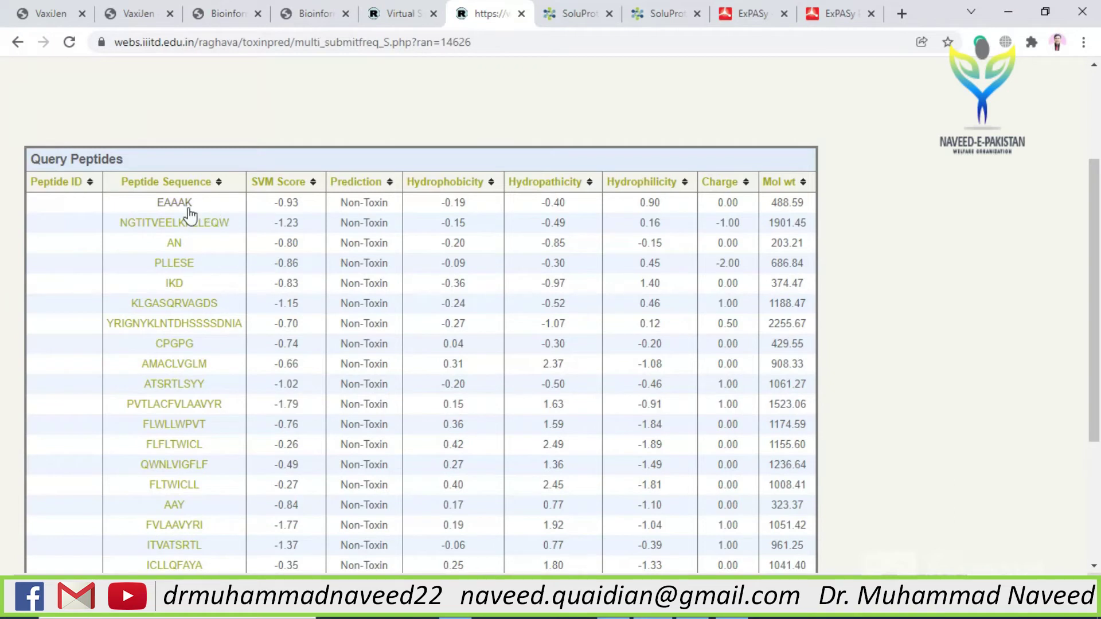
scroll(198, 520, "down", 2)
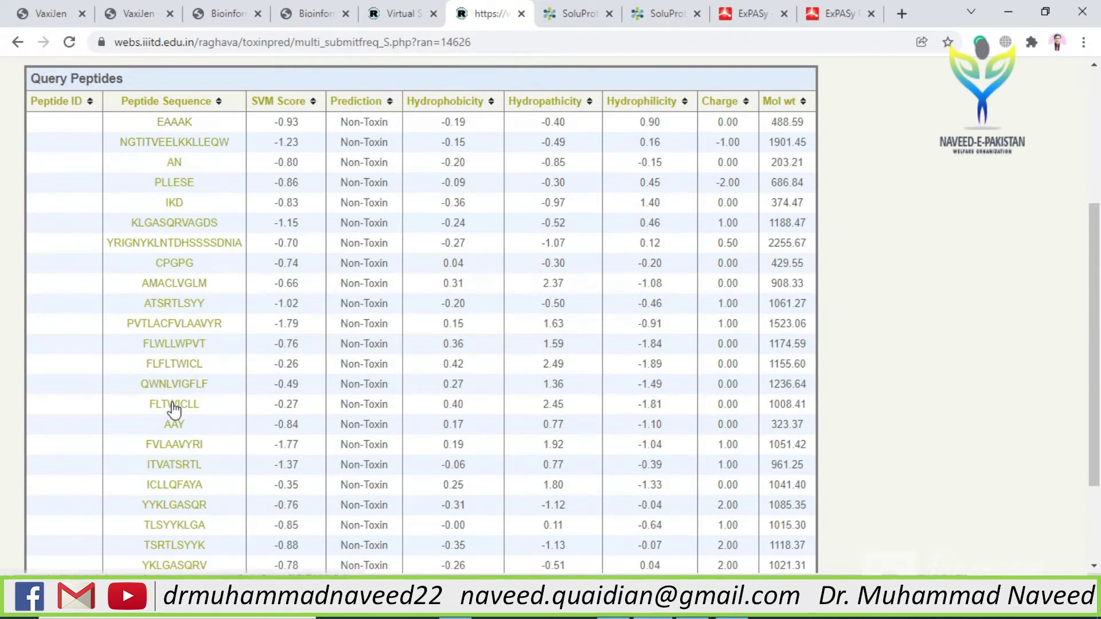
scroll(184, 503, "down", 2)
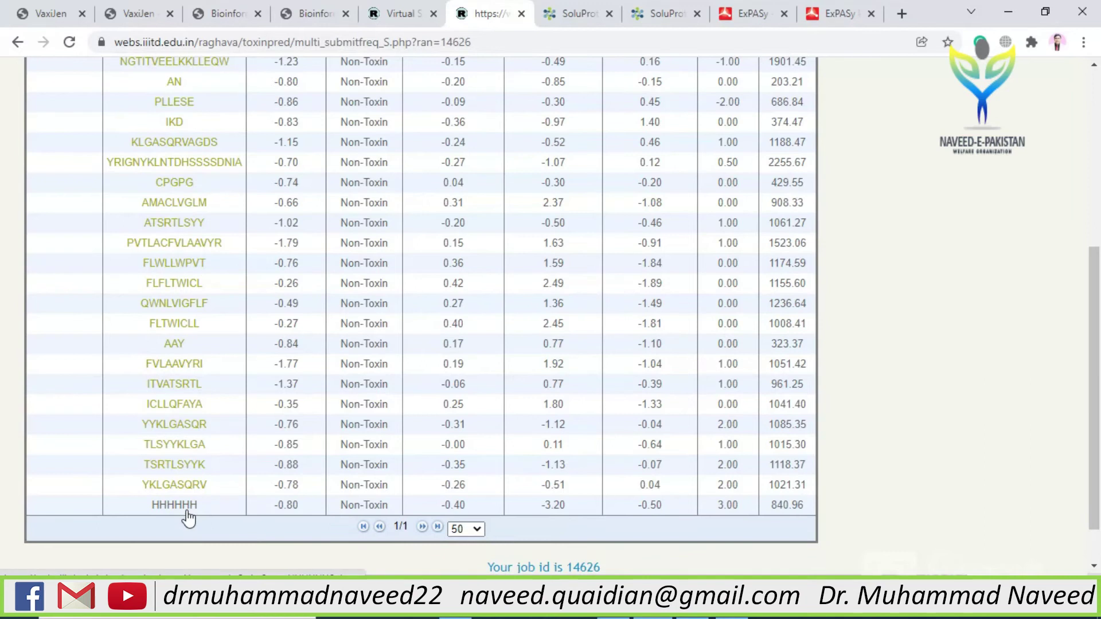
scroll(188, 516, "up", 5)
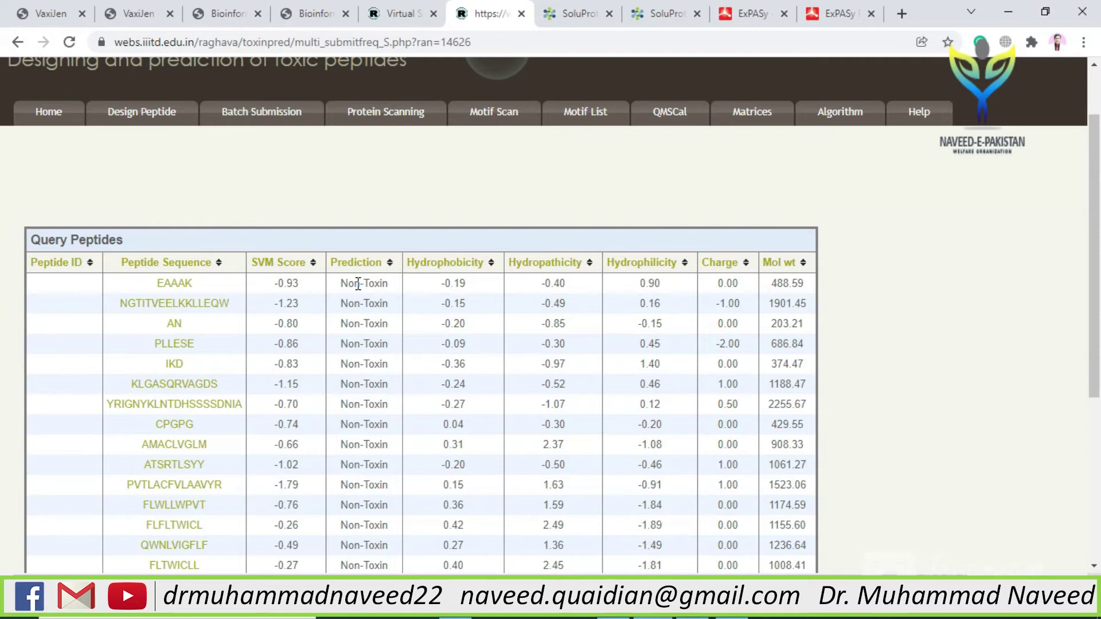
scroll(358, 284, "down", 2)
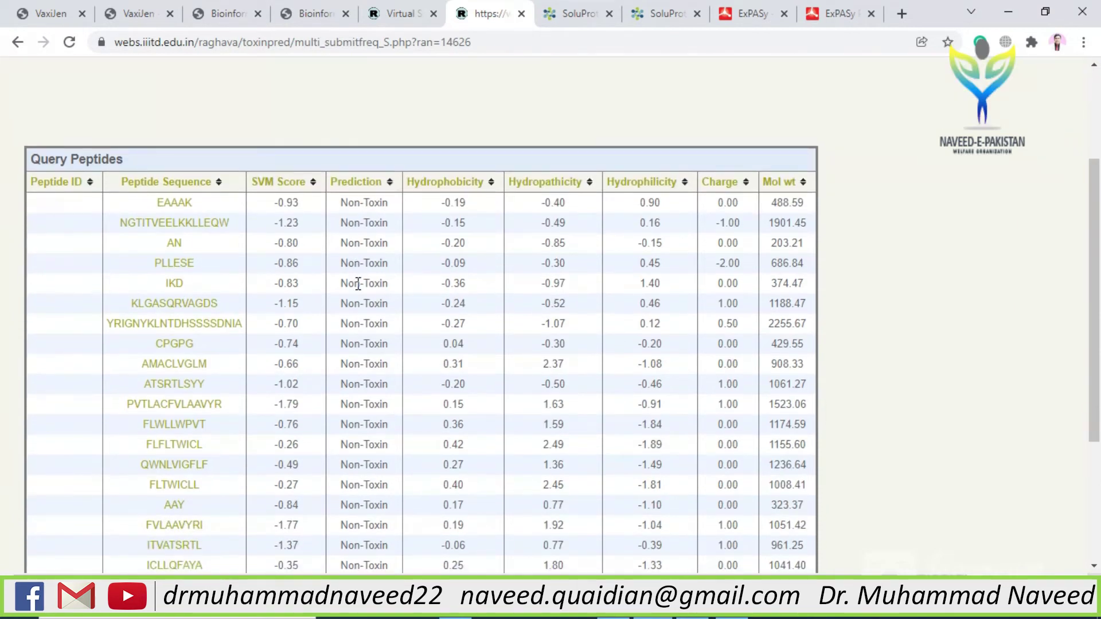
scroll(358, 284, "down", 4)
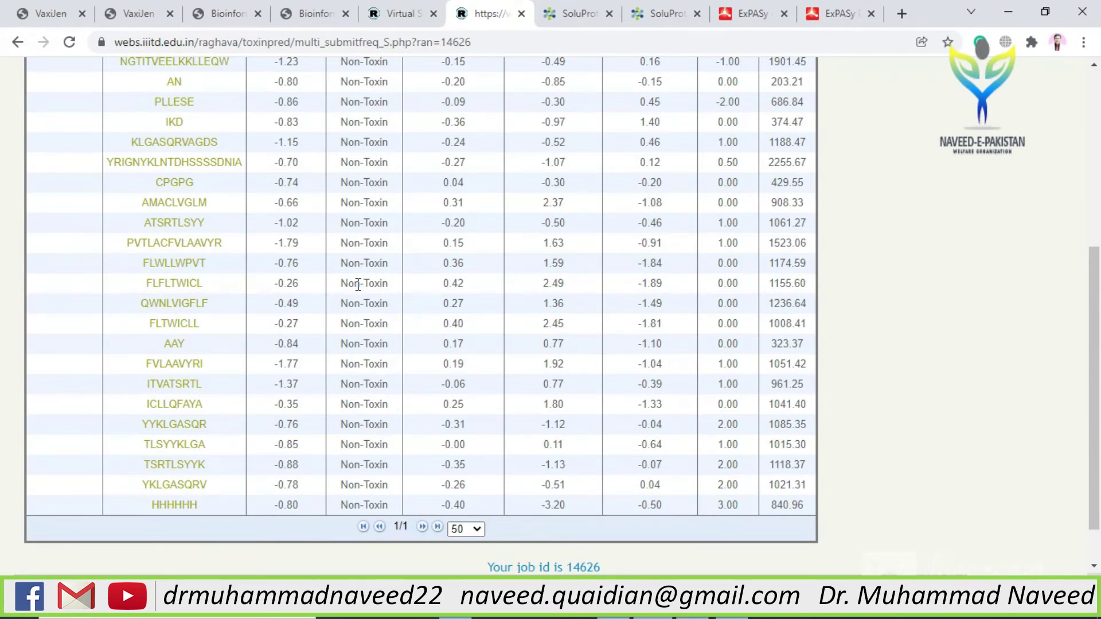
scroll(358, 285, "up", 4)
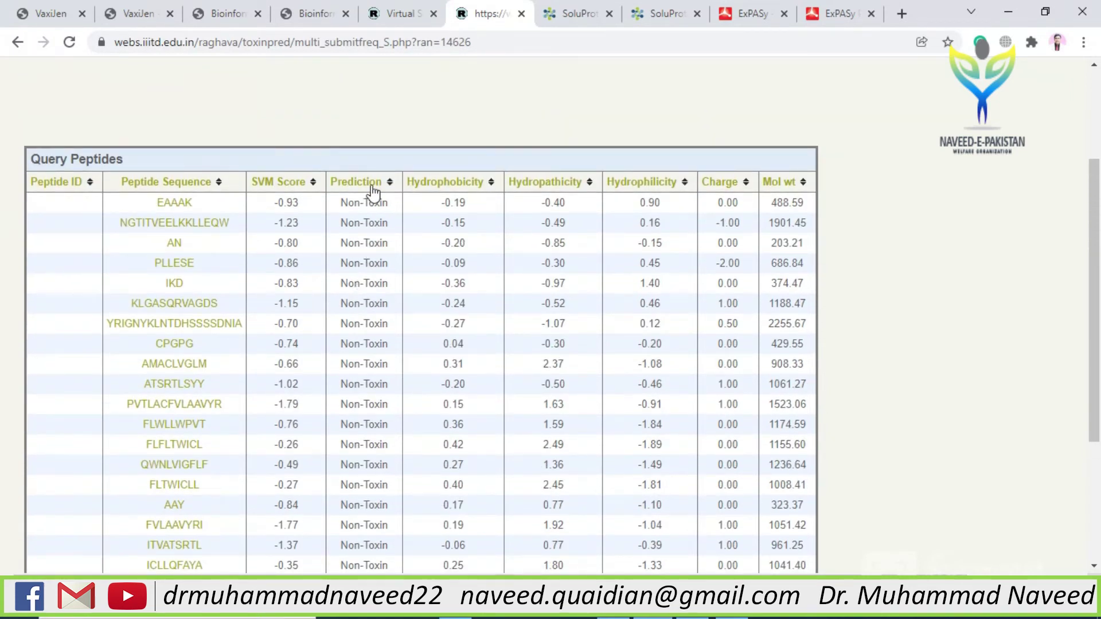
Enter the full vaccine construct sequence as SoluProt job input and open the solubility job results.
left_click(565, 12)
scroll(540, 140, "up", 4)
scroll(539, 140, "up", 2)
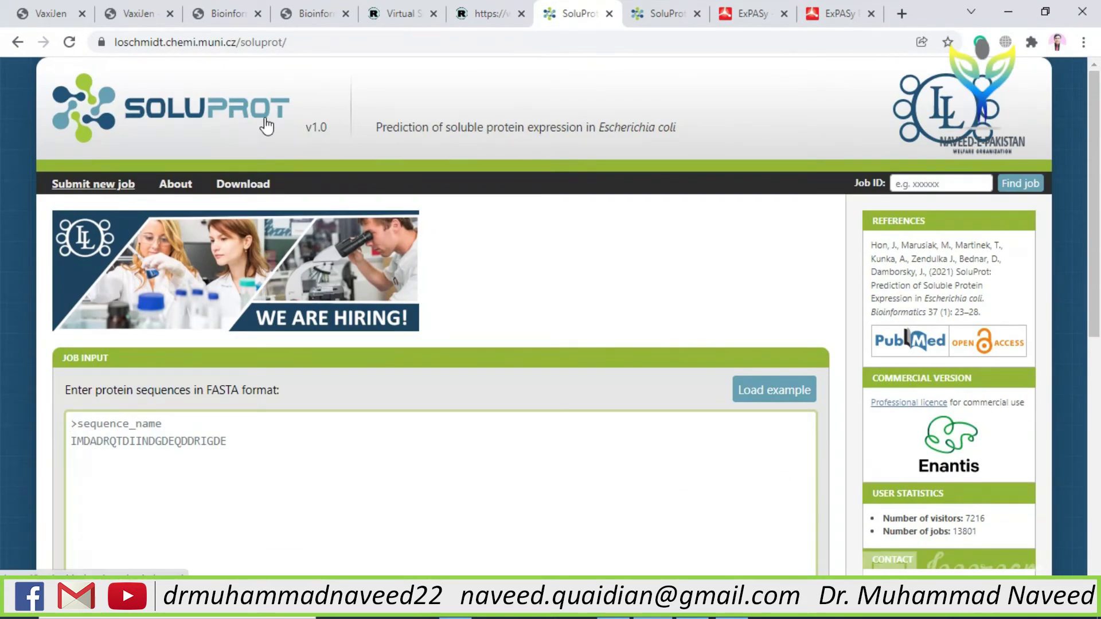
left_click(201, 439)
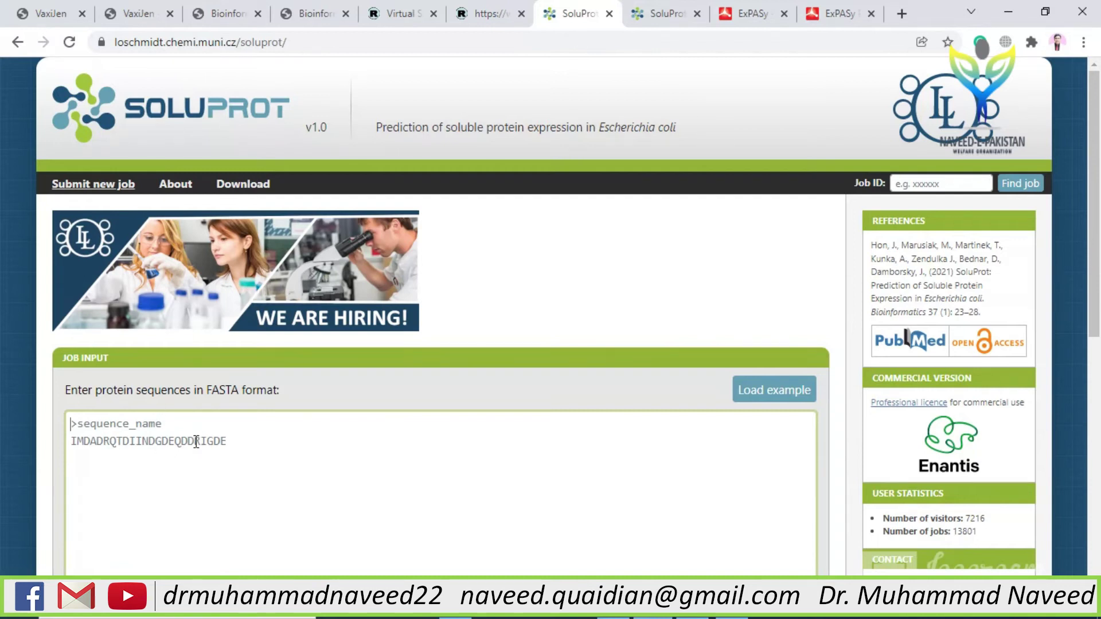
type("EAAAKNGTITVEELKKLLEQWANPLLESEIK DKLGASQRVAGDSYRIGNYKLNTDHSSSSDN IACPGPGAMACLVGLMATSRTLSYYPVTLAC FVLAAVYRFLWLLWPVTFLFLTWICLQWNLV IGFLFFLTWICLLAAYFVLAAVYRIITVATS RTLICLLQFAYAYYKLGASQRTLSYYKLGAT SRTLSYYKYKLGASQRVHHHHHH")
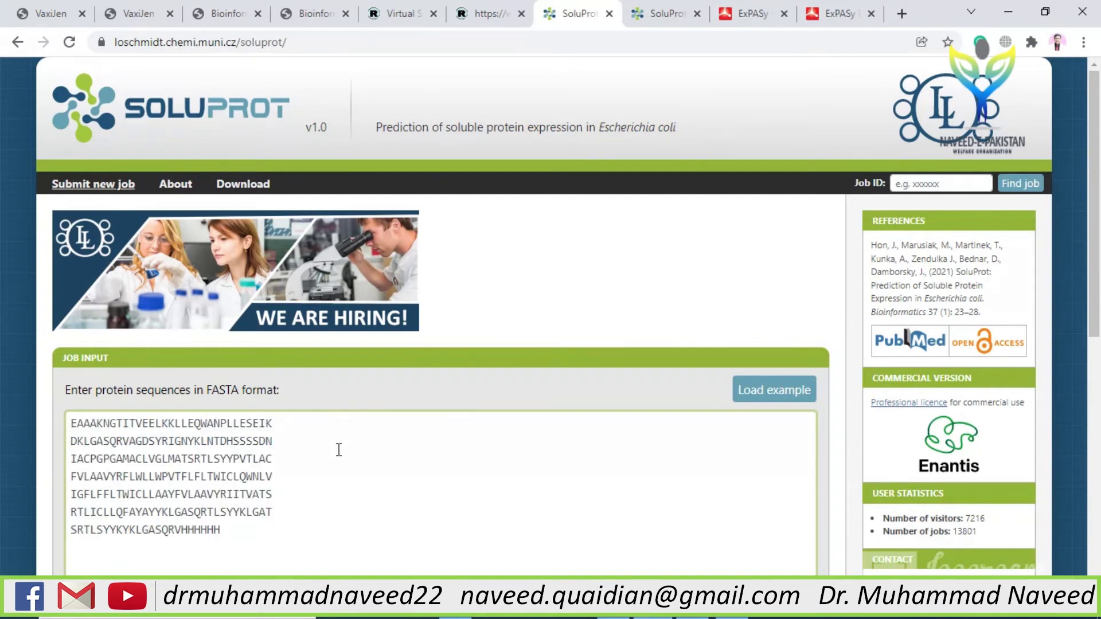
scroll(339, 447, "down", 3)
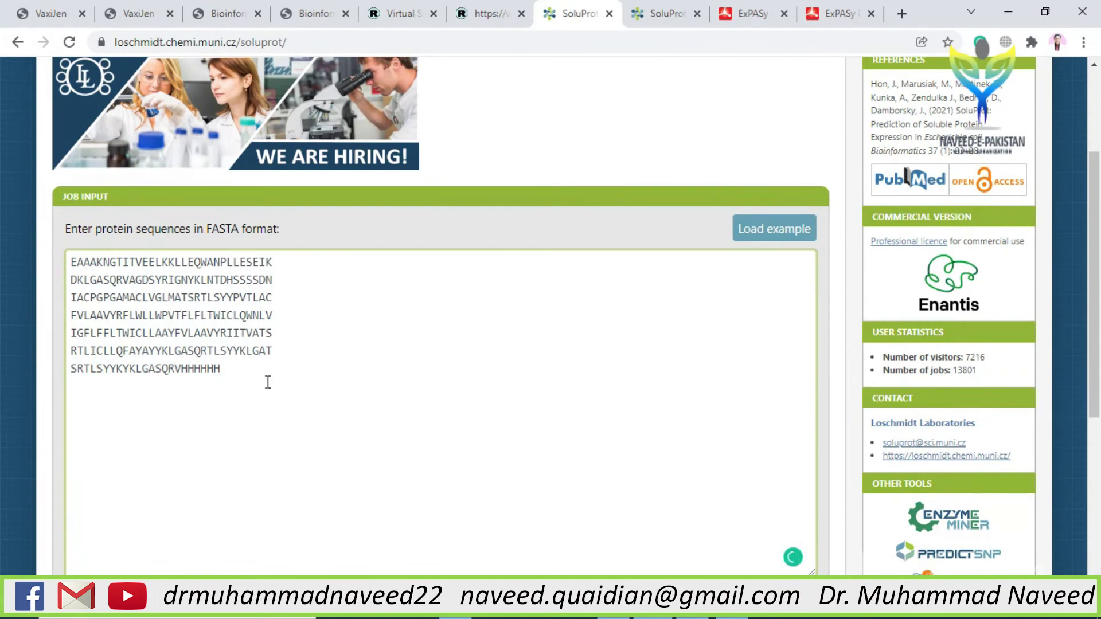
scroll(240, 370, "down", 4)
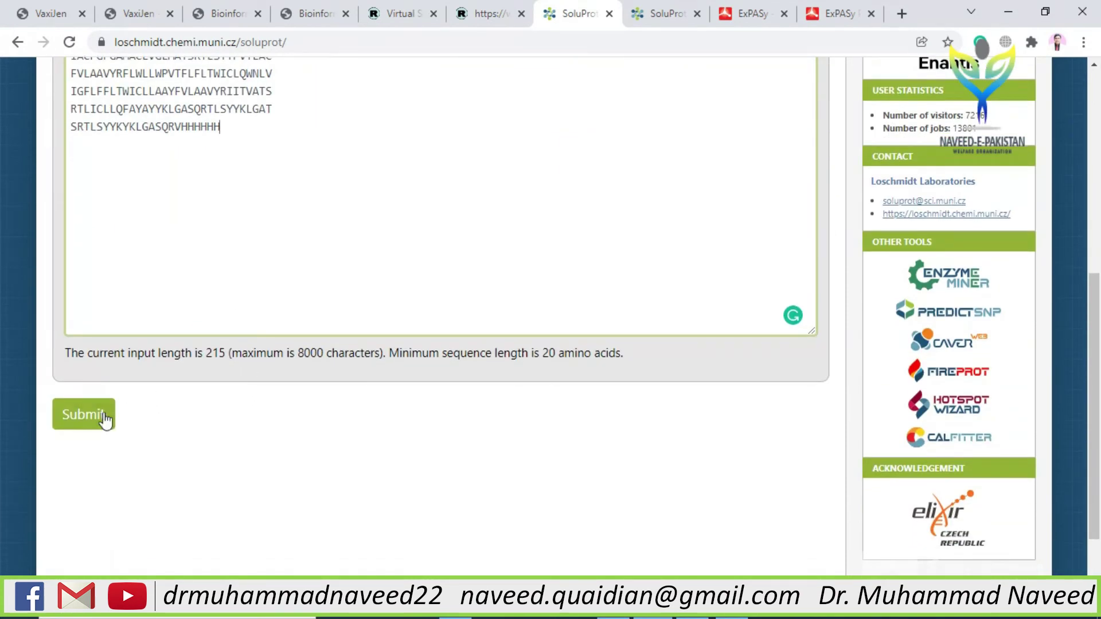
left_click(660, 15)
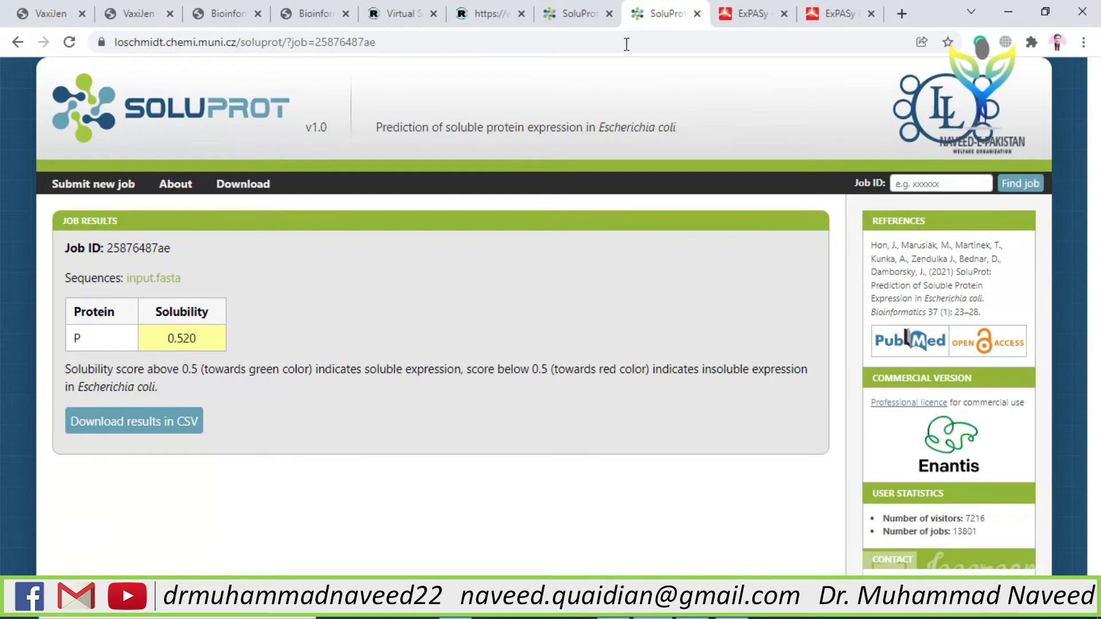
Enter the full vaccine construct sequence in Expasy ProtParam and open the computed physicochemical parameters page.
left_click(746, 14)
left_click(249, 316)
type("EAAAKNGTITVEELKKLLEQWANPLLESEIK DKLGASQRVAGDSYRIGNYKLNTDHSSSSDN IACPGPGAMACLVGLMATSRTLSYYPVTLAC FVLAAVYRFLWLLWPVTFLFLTWICLQWNLV IGFLFFLTWICLLAAYFVLAAVYRIITVATS RTLICLLQFAYAYYKLGASQRTLSYYKLGAT SRTLSYYKYKLGASQRVHHHHHH")
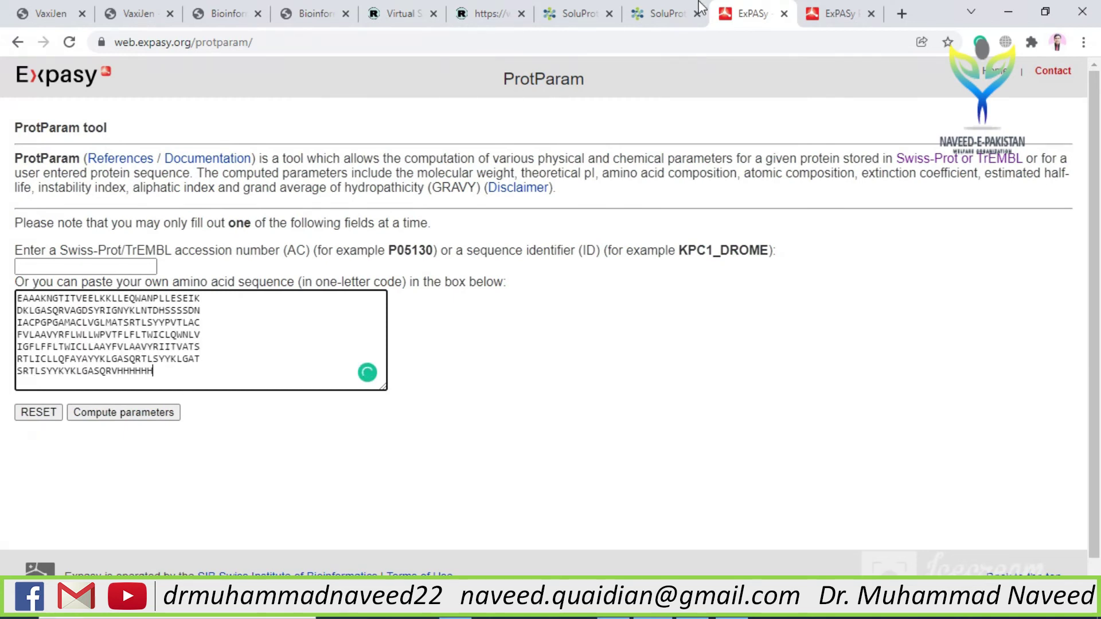
left_click(827, 14)
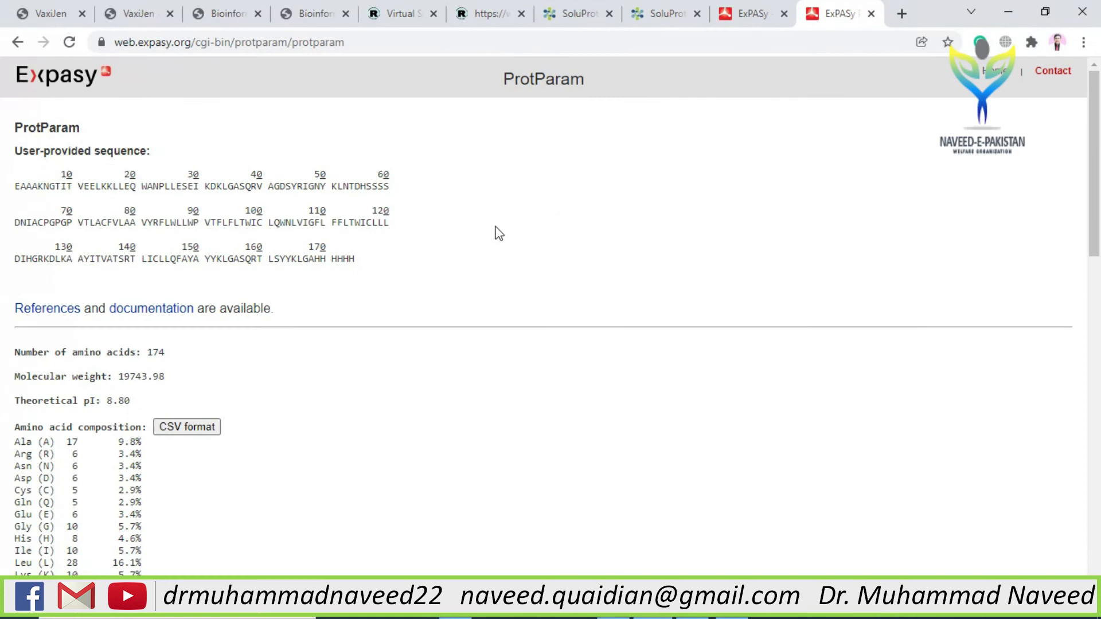
Examine the ProtParam amino acid composition, molecular weight, theoretical pI, charged residue totals, atomic composition and formula of the vaccine construct.
scroll(437, 253, "down", 4)
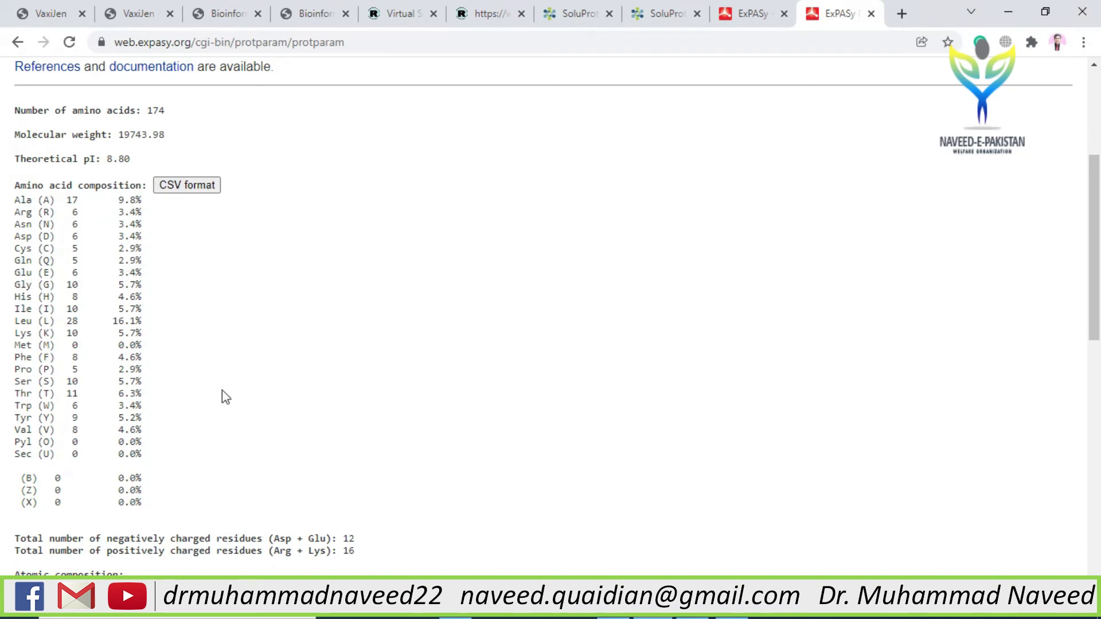
scroll(225, 396, "down", 1)
scroll(224, 393, "down", 1)
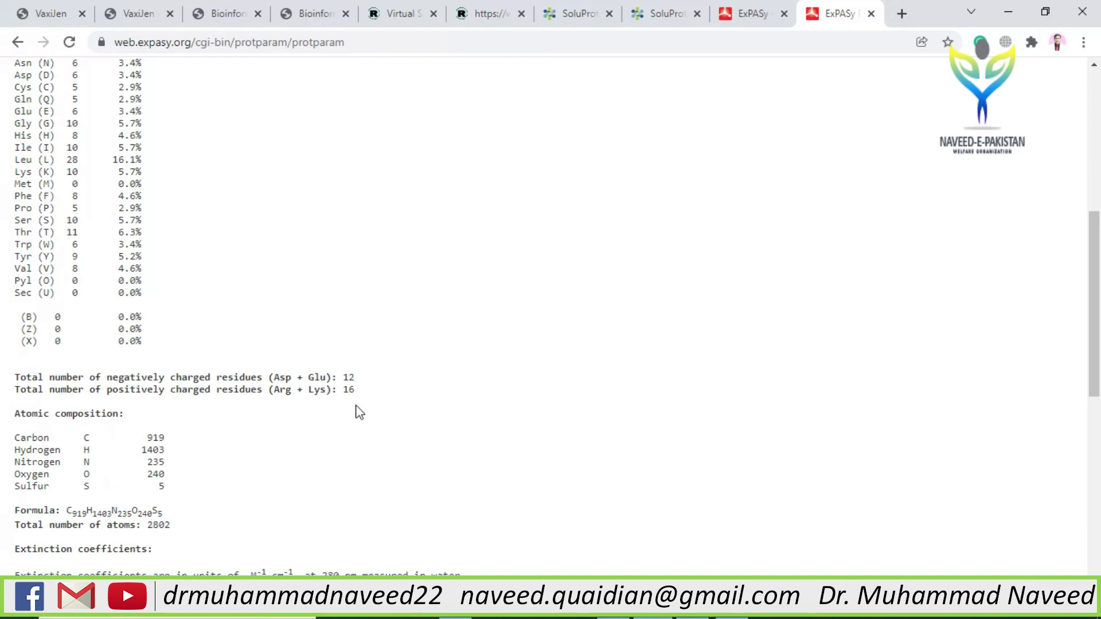
scroll(304, 385, "down", 3)
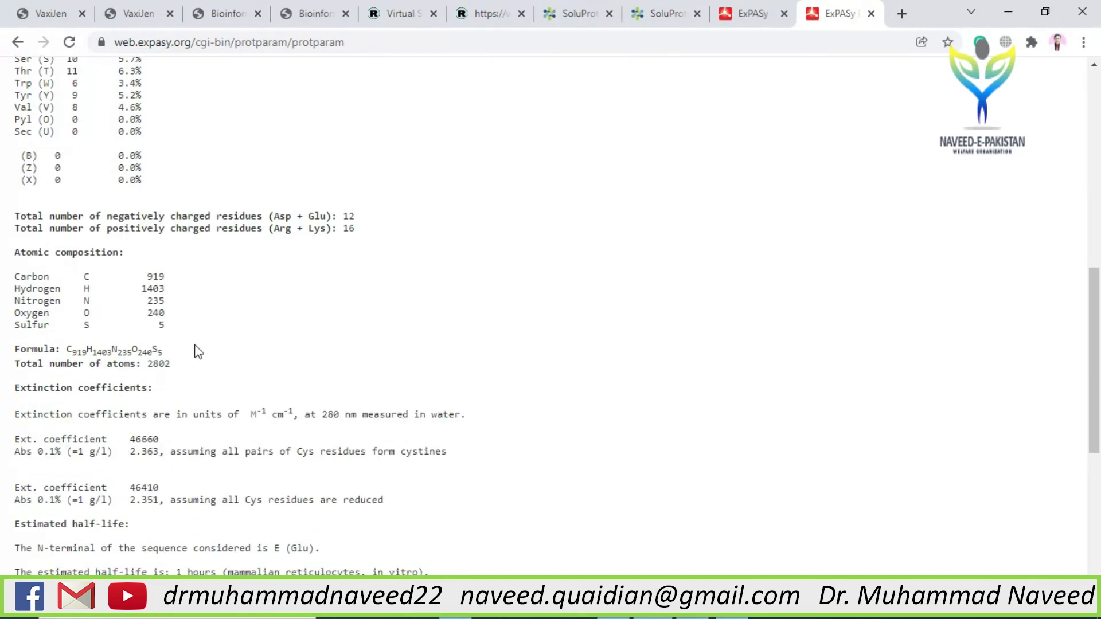
left_click_drag(69, 351, 152, 364)
scroll(154, 370, "down", 1)
scroll(154, 370, "down", 2)
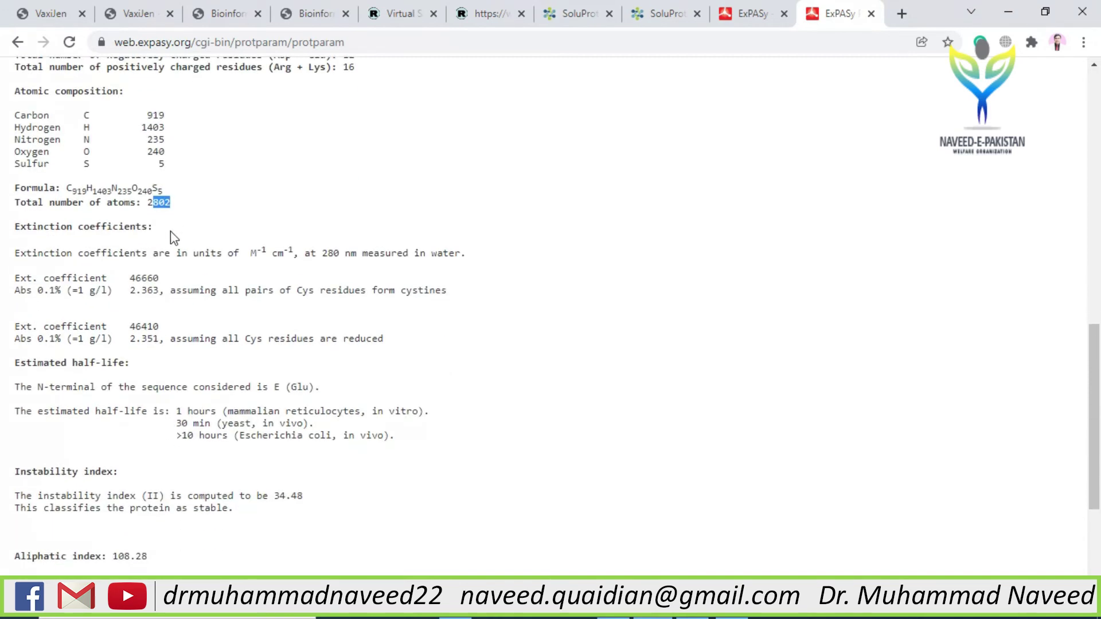
Review the construct's extinction coefficients, half-life, instability index, aliphatic index and GRAVY, and switch to the vaccine construct workbook in Excel.
left_click(223, 200)
scroll(298, 319, "down", 1)
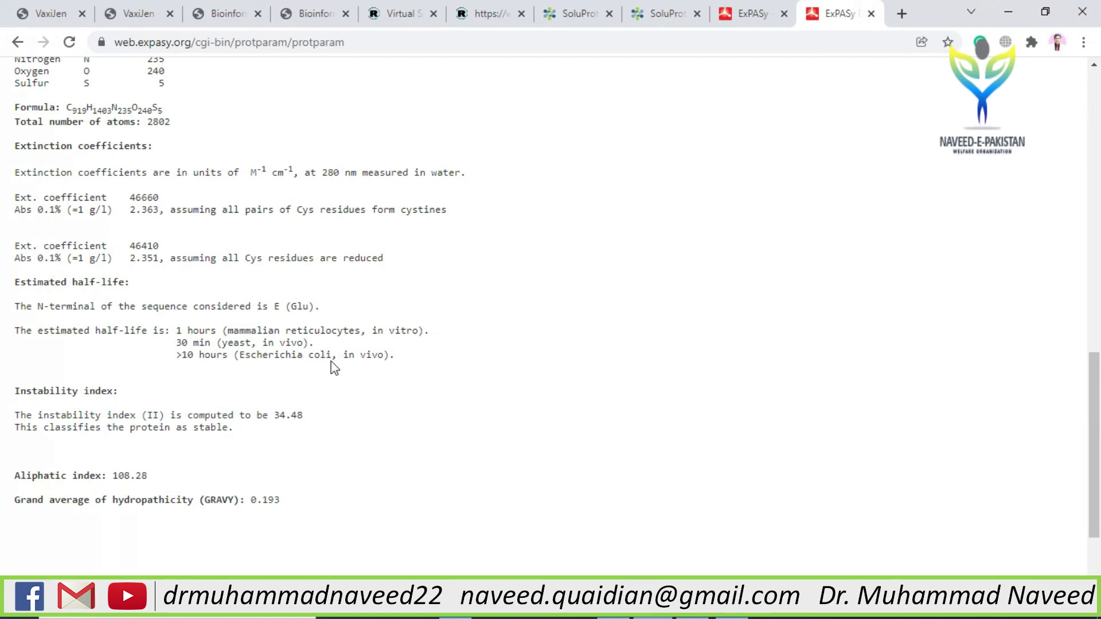
scroll(335, 368, "down", 3)
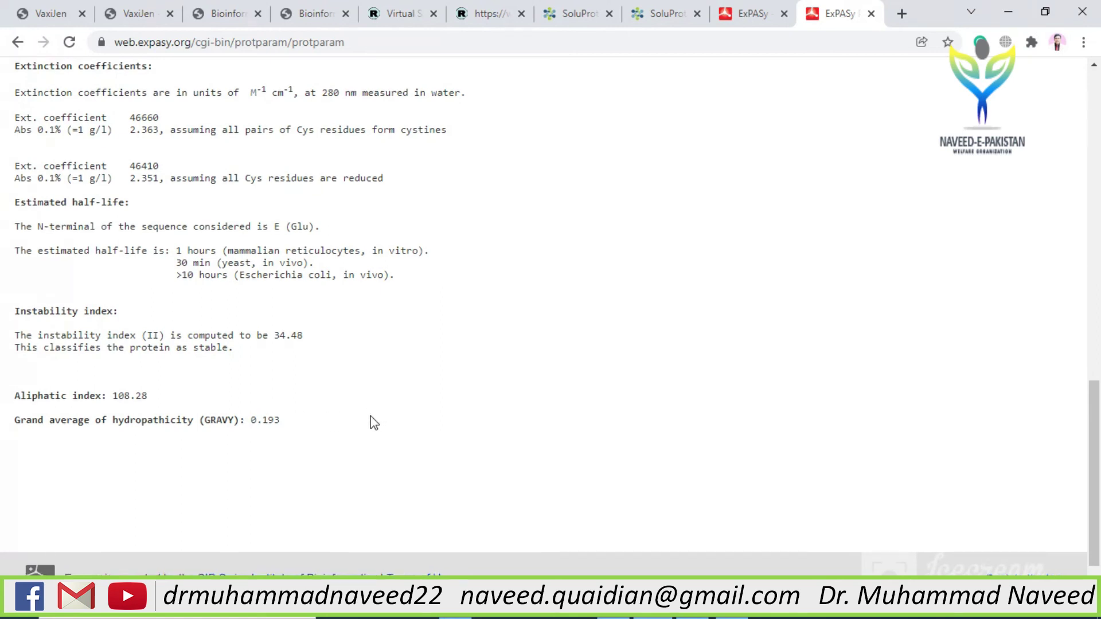
scroll(374, 423, "up", 15)
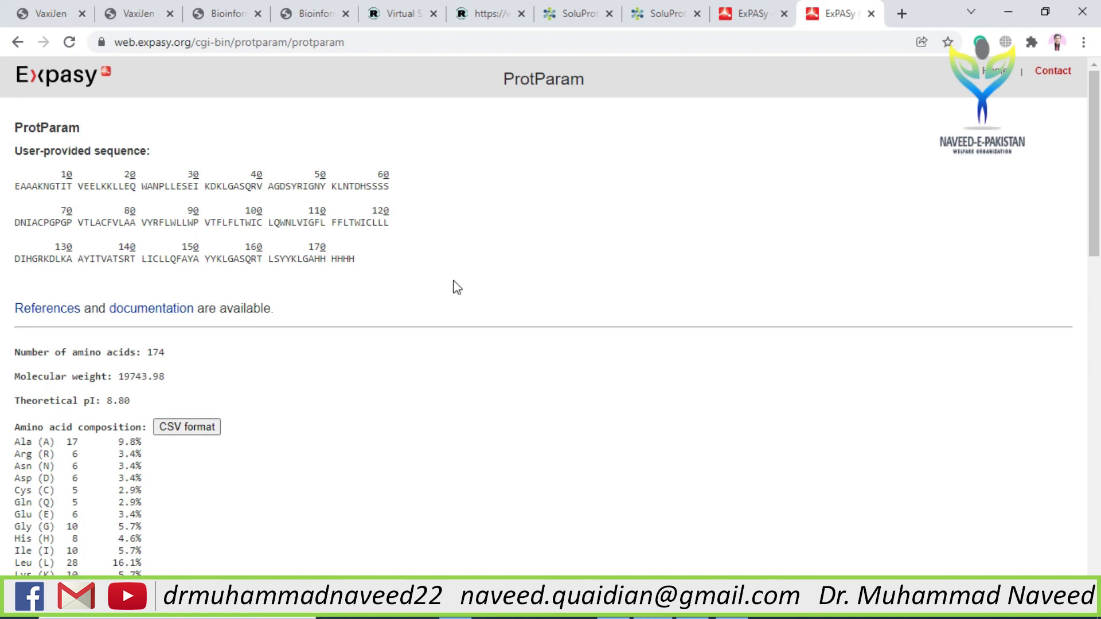
left_click(692, 617)
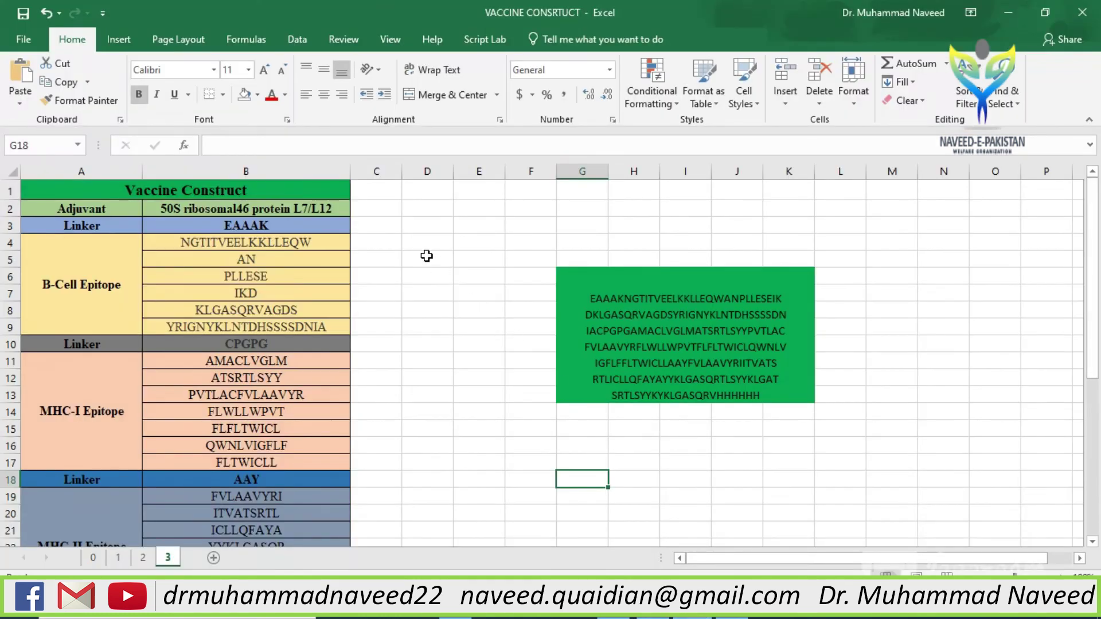